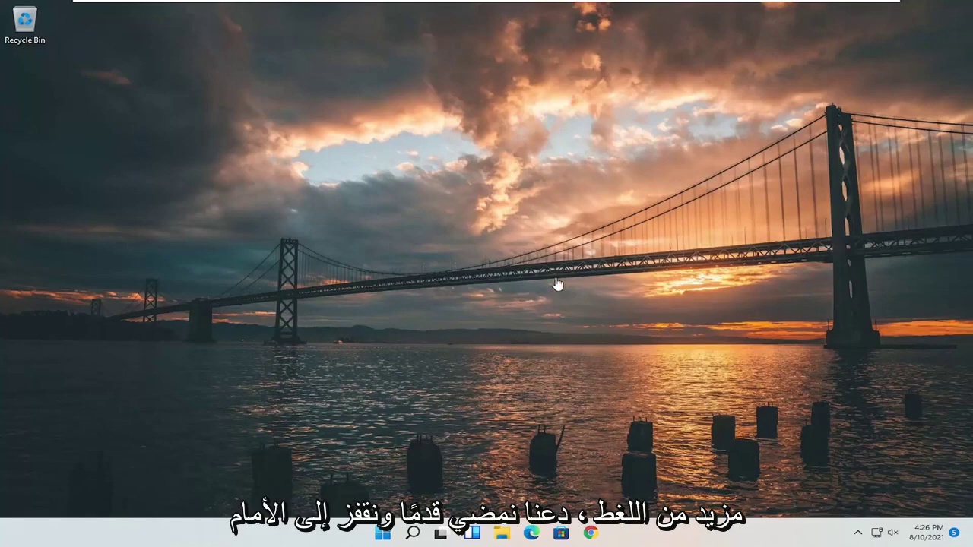
Launch Chrome and search Google for 'directx end user runtime'
click(590, 533)
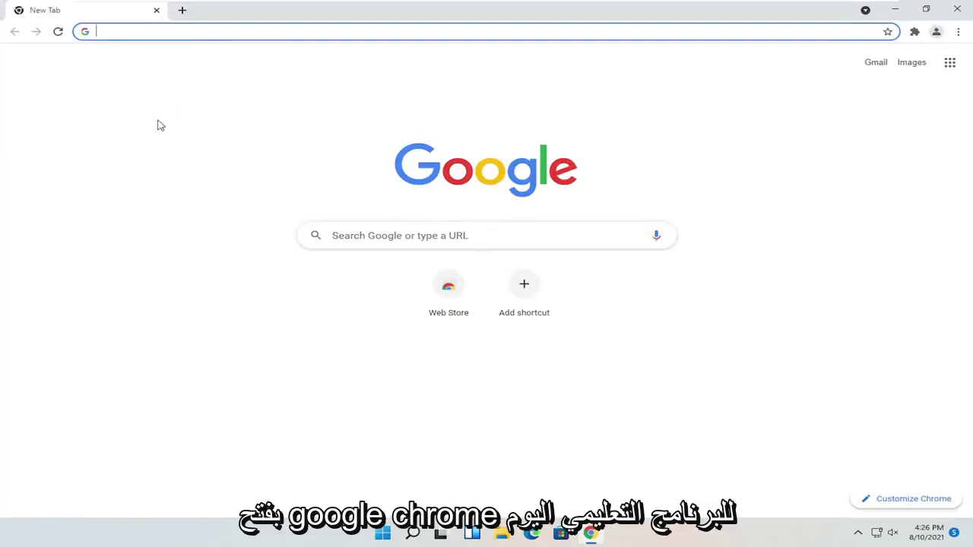
text(di)
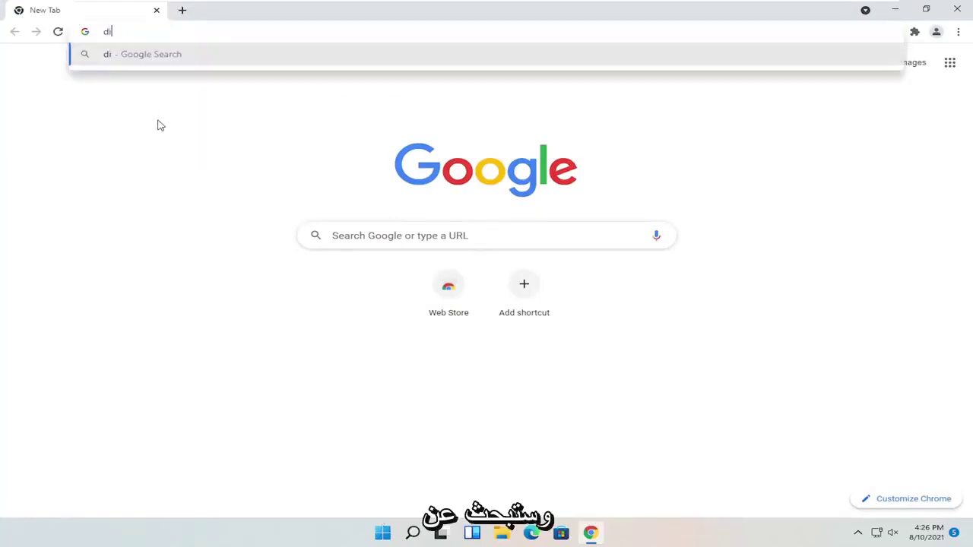
text(rectx end)
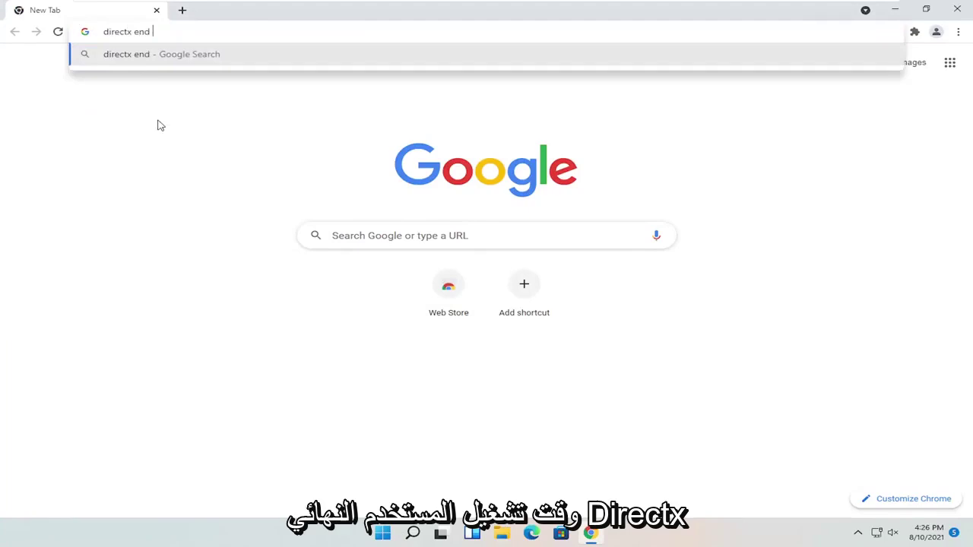
text( user runtime)
key(Return)
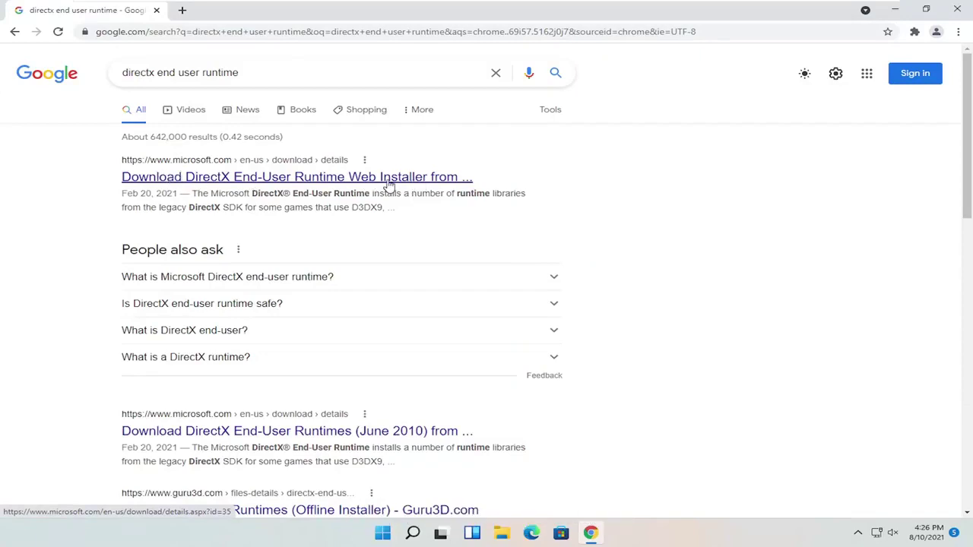
Open Microsoft's DirectX End-User Runtime Web Installer page and download dxwebsetup.exe
click(208, 176)
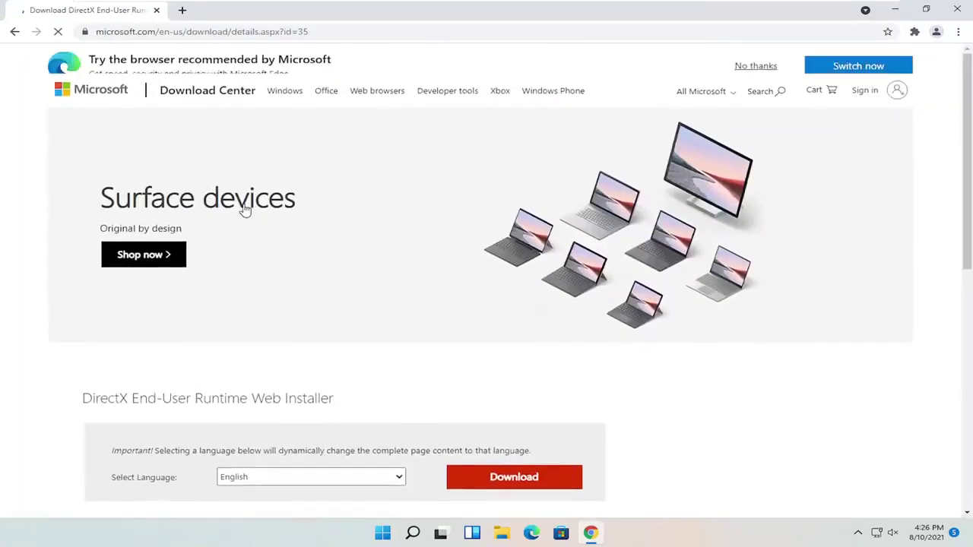
scroll(258, 217, down, 2)
scroll(395, 273, down, 1)
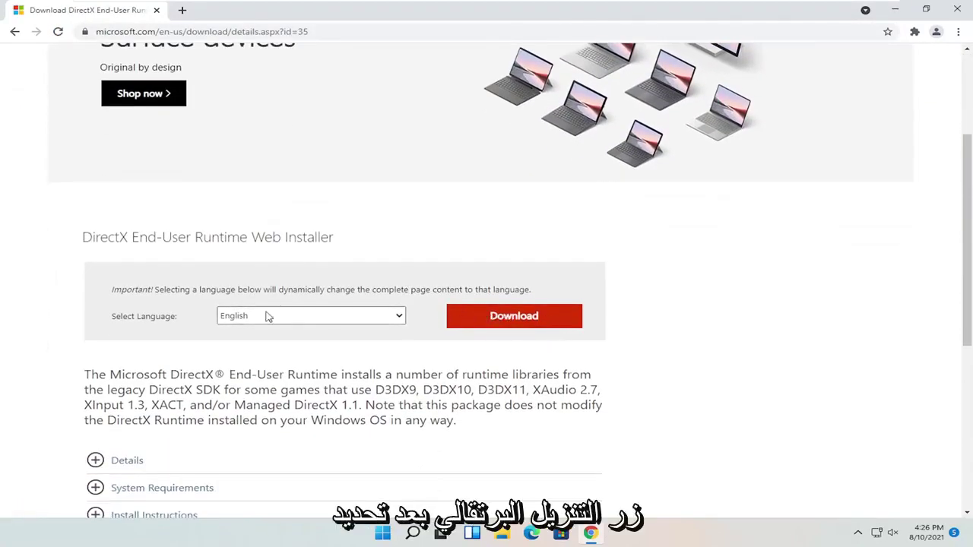
click(517, 316)
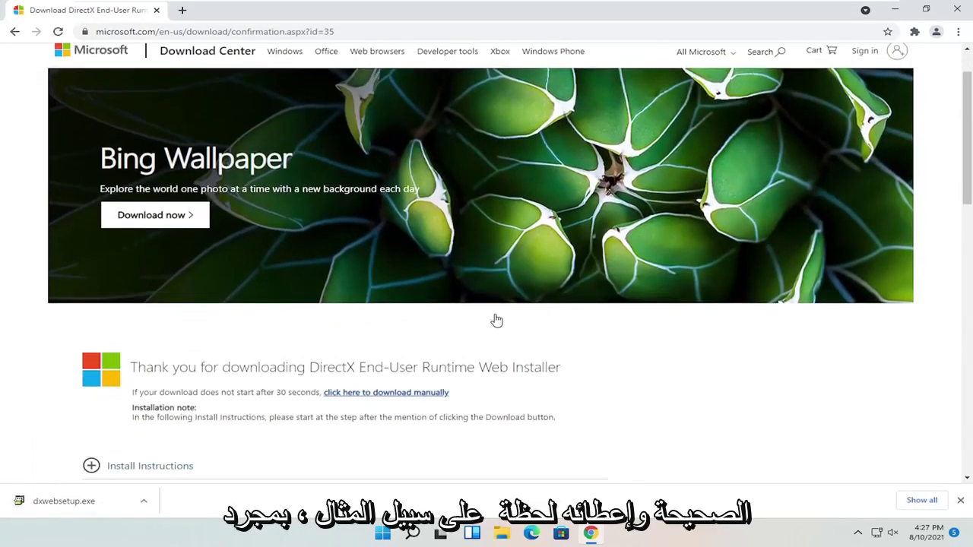
scroll(497, 321, down, 1)
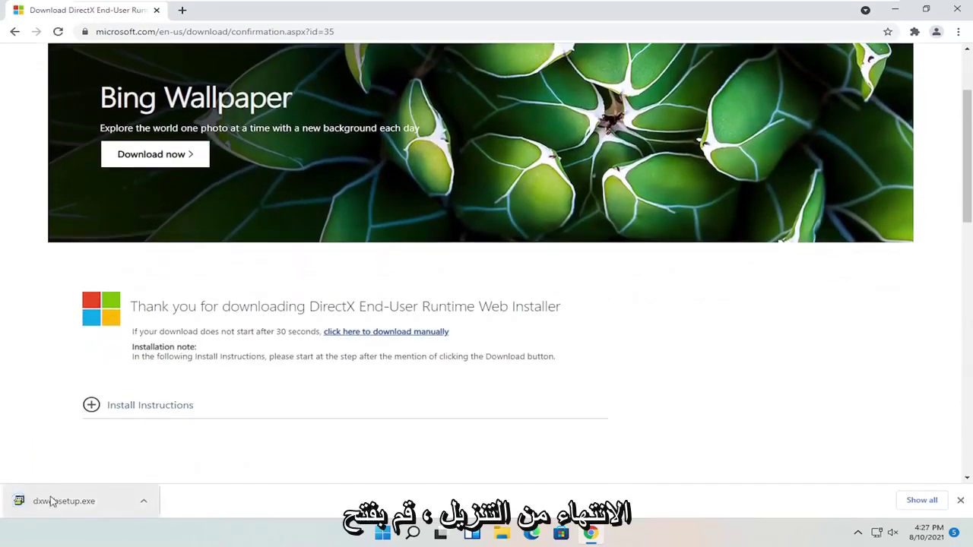
Run dxwebsetup.exe from the download bar and approve it in User Account Control
click(49, 502)
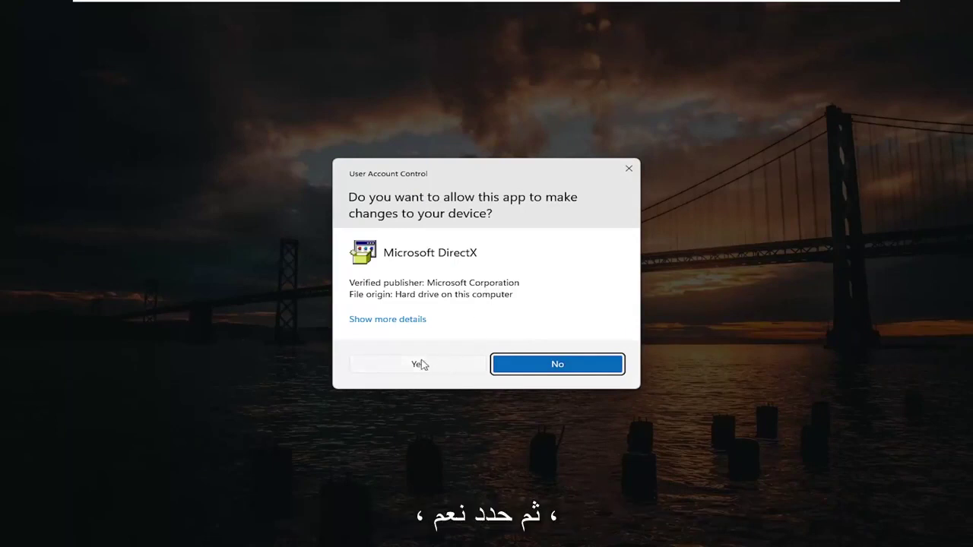
click(417, 367)
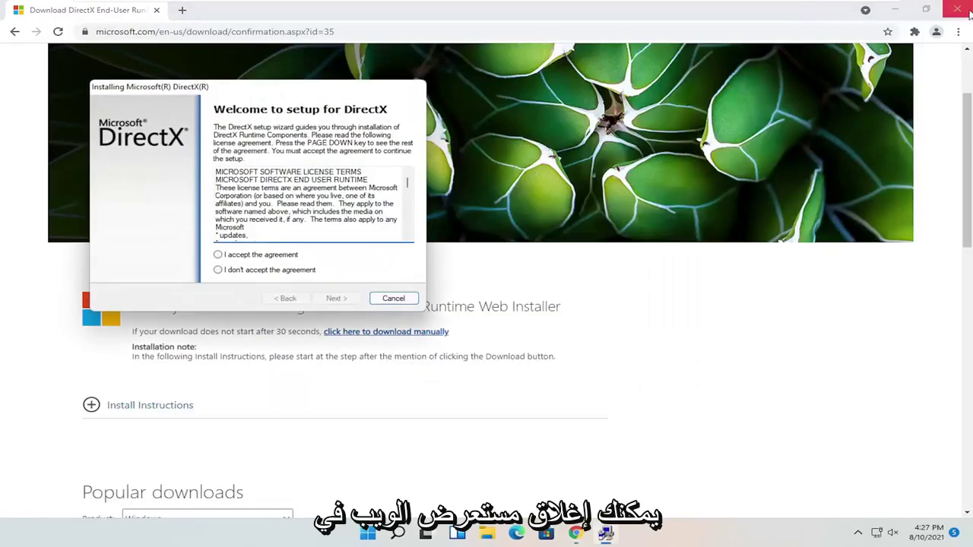
Close Chrome, accept the DirectX license, and continue without installing the Bing Bar
click(958, 9)
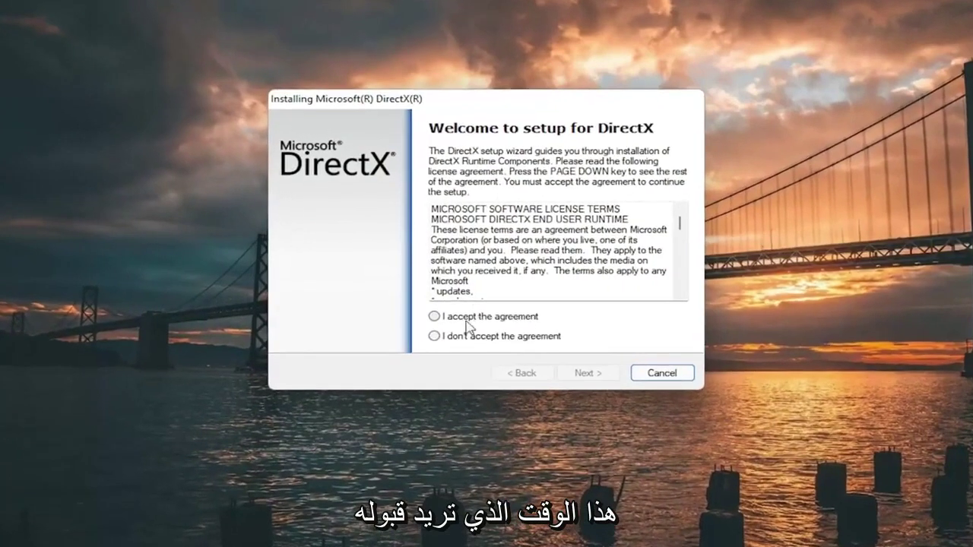
click(470, 318)
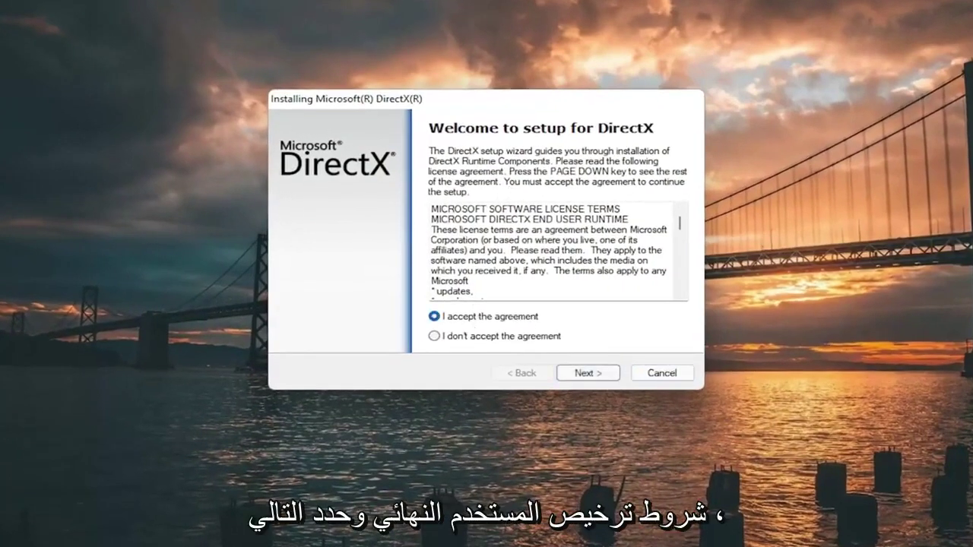
click(588, 373)
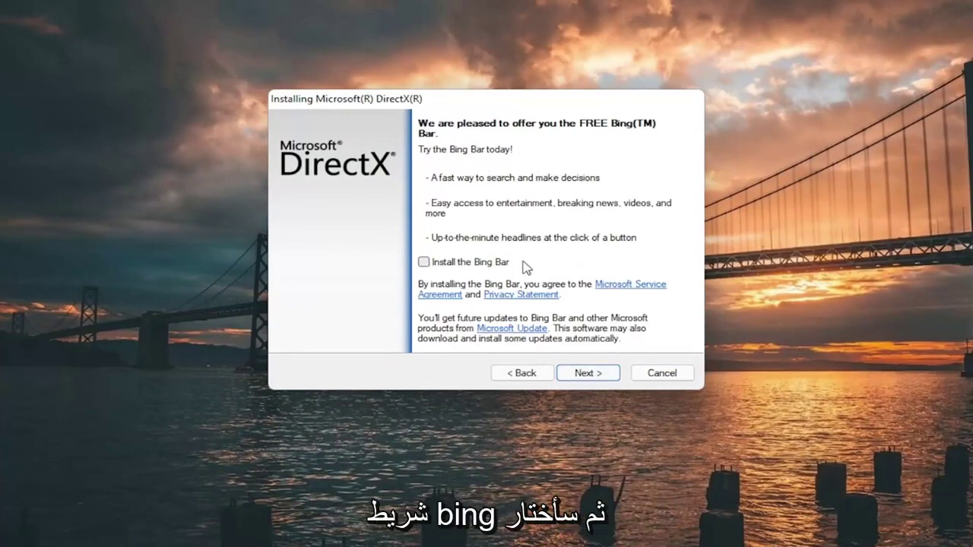
click(589, 374)
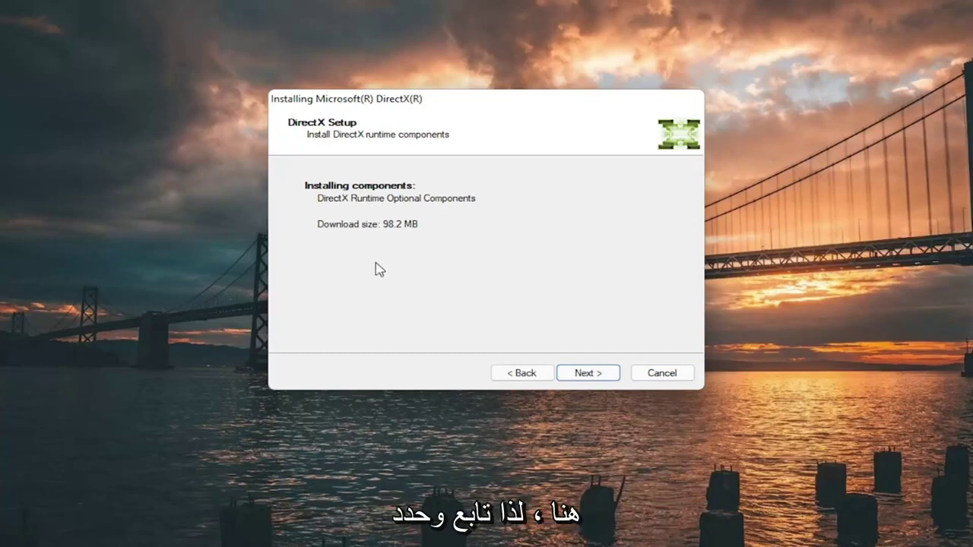
Start the 98.2 MB DirectX Runtime Optional Components install and let it reach Installation Complete
click(590, 374)
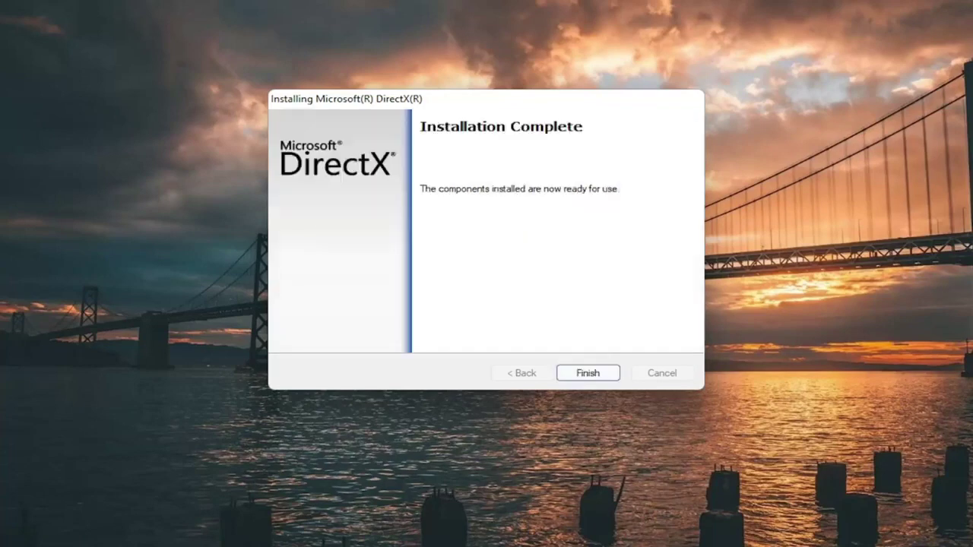
click(587, 372)
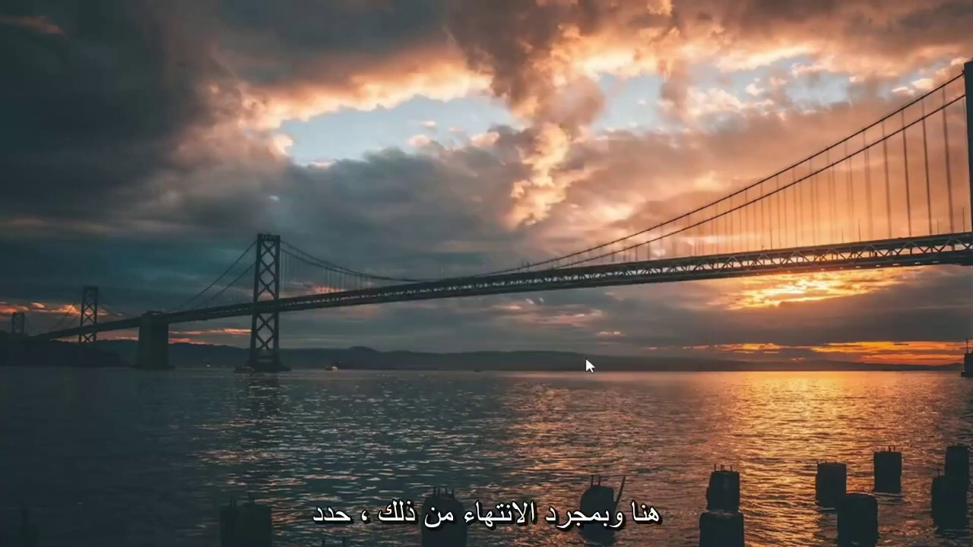